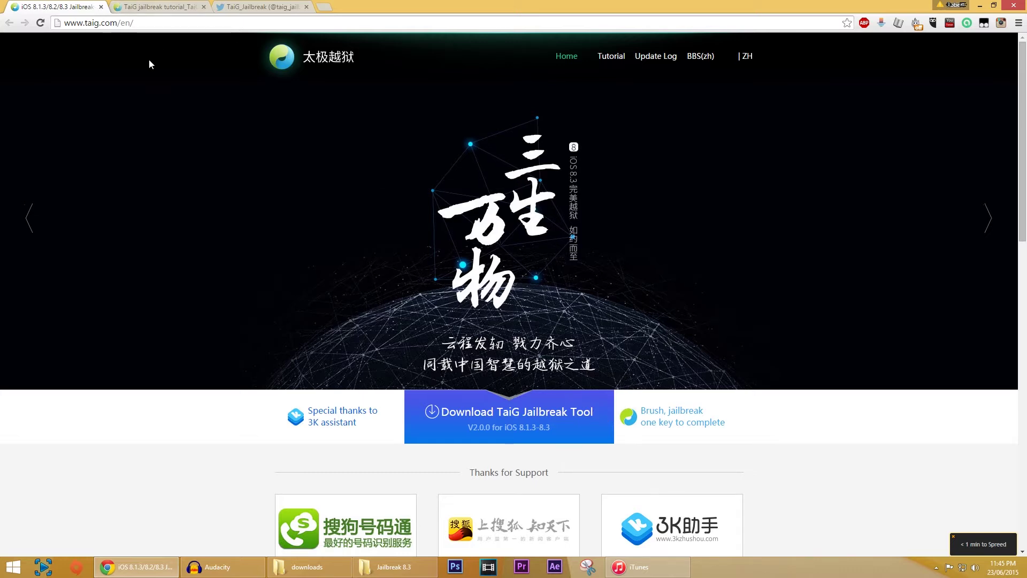
# Browse the TaiG tutorial and TaiG_Jailbreak Twitter pages, then return to the TaiG home page.
pyautogui.hotkey('ctrl', 'Tab')
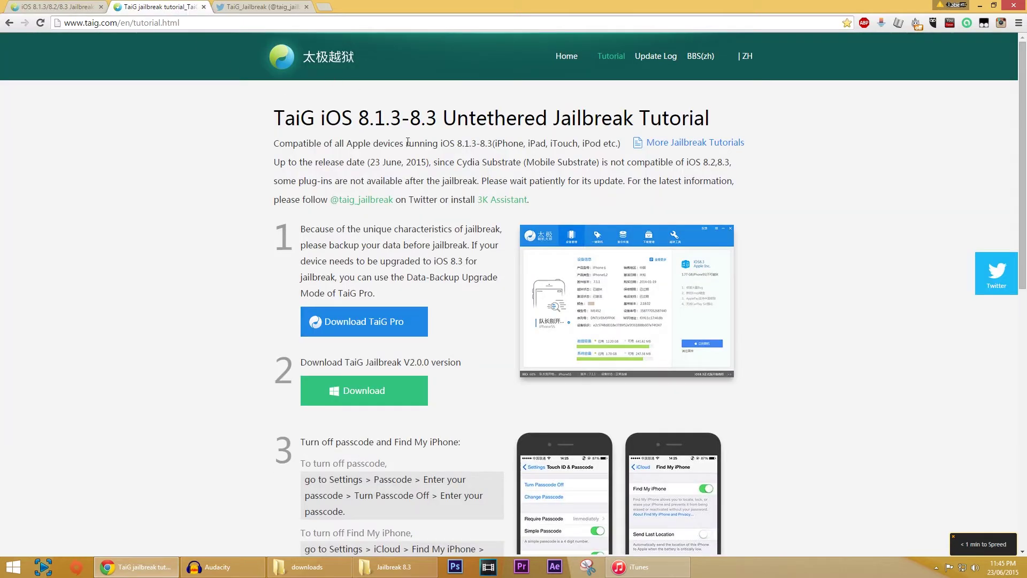
pyautogui.hotkey('ctrl', 'Tab')
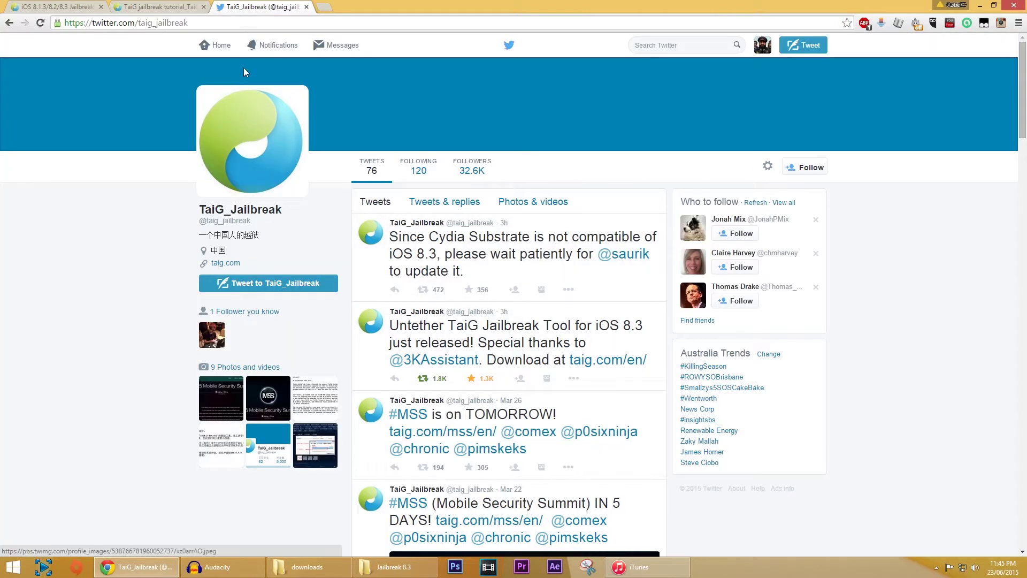
pyautogui.click(762, 46)
pyautogui.click(755, 79)
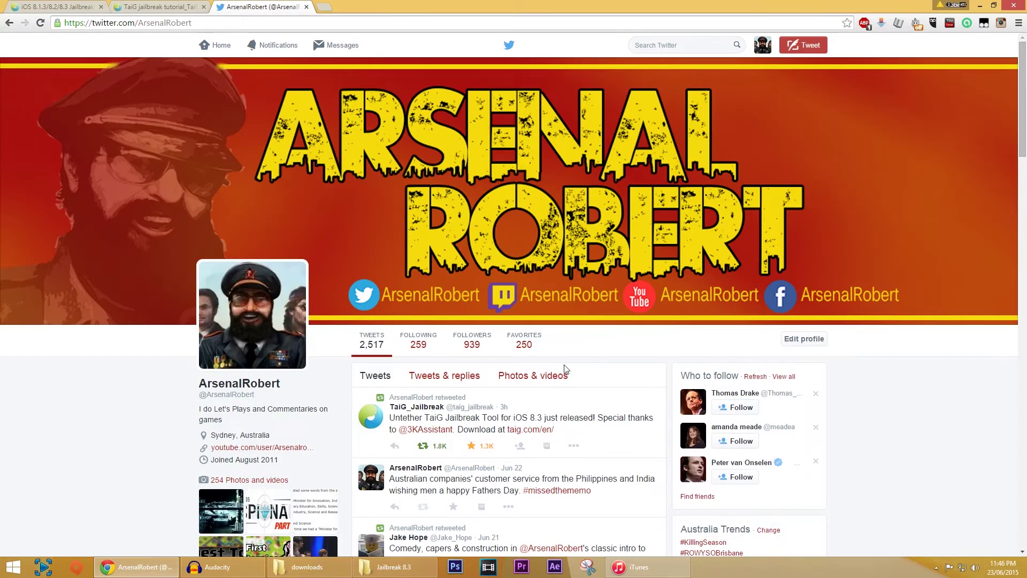
pyautogui.scroll(-3, 562, 362)
pyautogui.scroll(3, 444, 289)
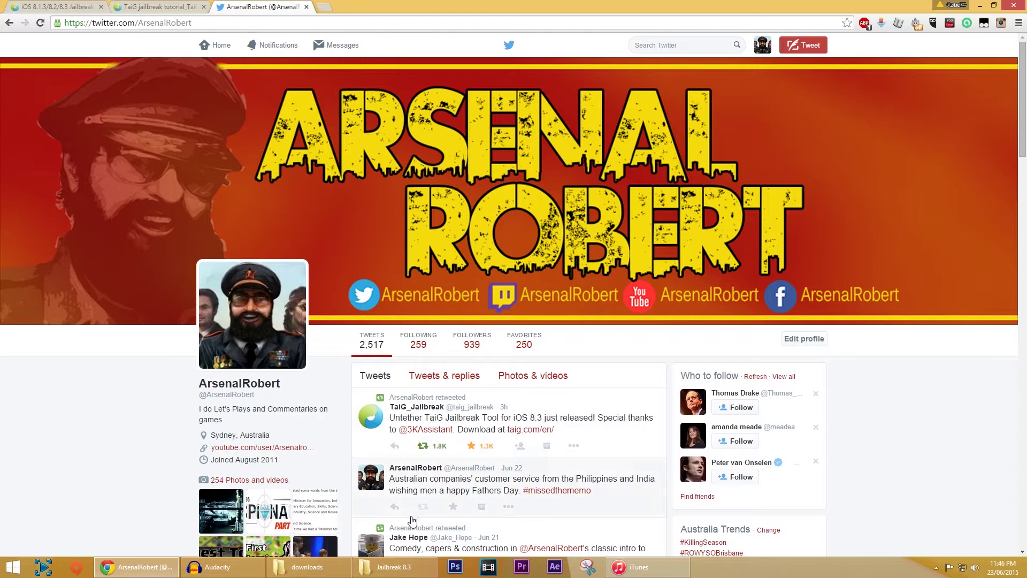
pyautogui.click(56, 7)
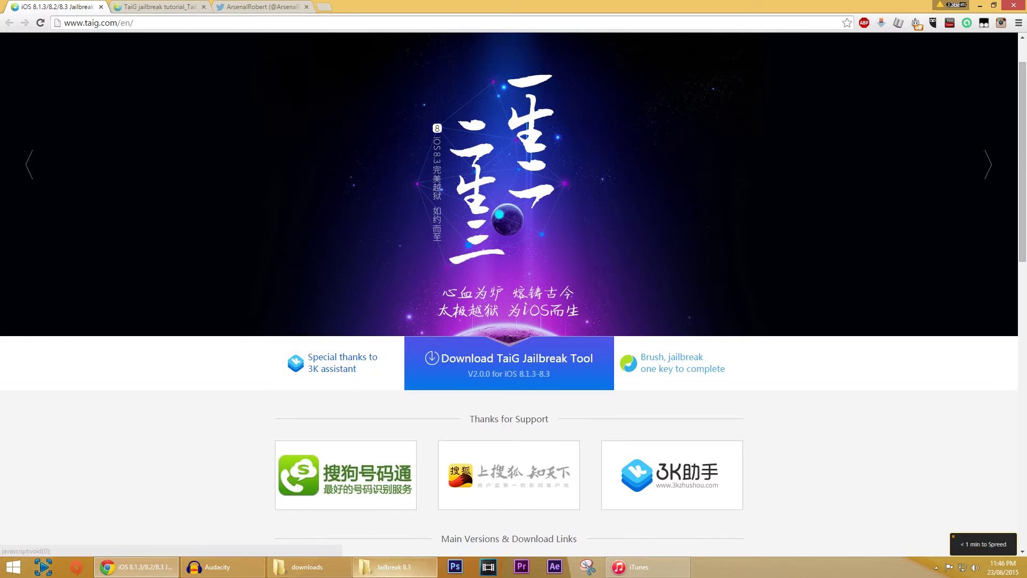
# Launch TaiGJBreak_EN.exe from the Jailbreak 8.3 folder so it detects the iPad on iOS 8.3.
pyautogui.click(394, 567)
pyautogui.click(136, 116)
pyautogui.click(131, 117)
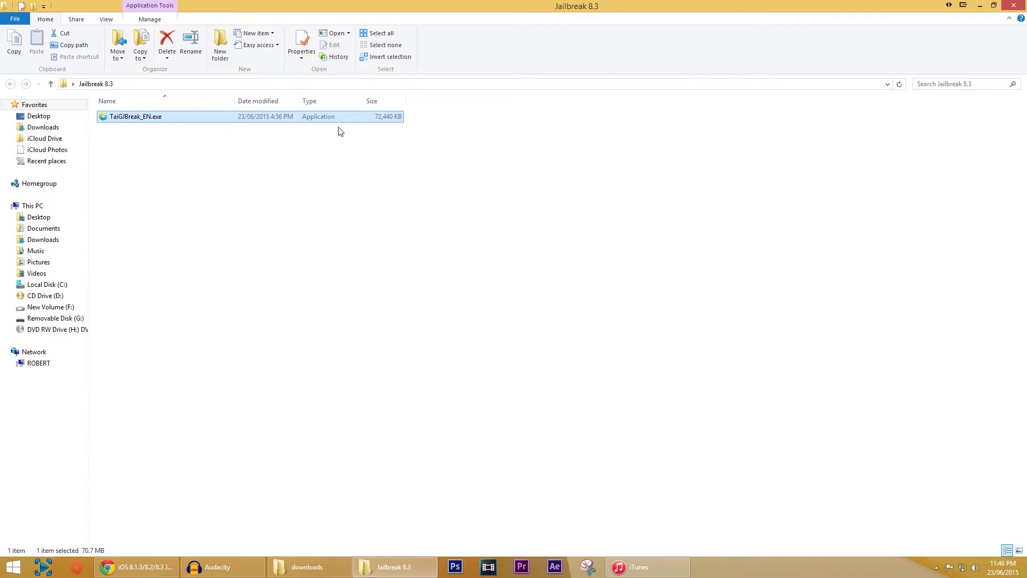
pyautogui.doubleClick(118, 121)
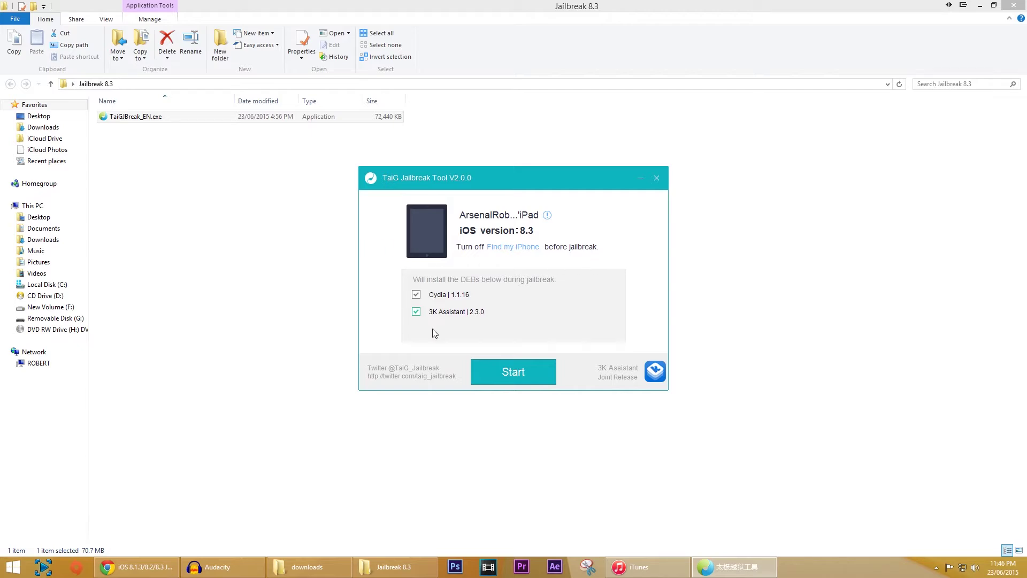
# Bring iTunes forward and view its Help window, then close it.
pyautogui.click(642, 567)
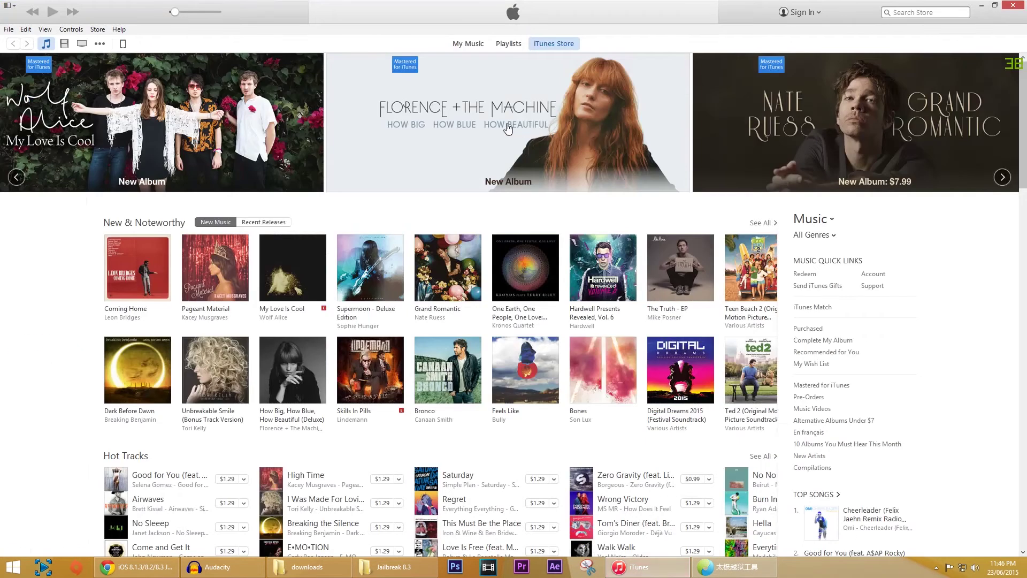
pyautogui.click(119, 29)
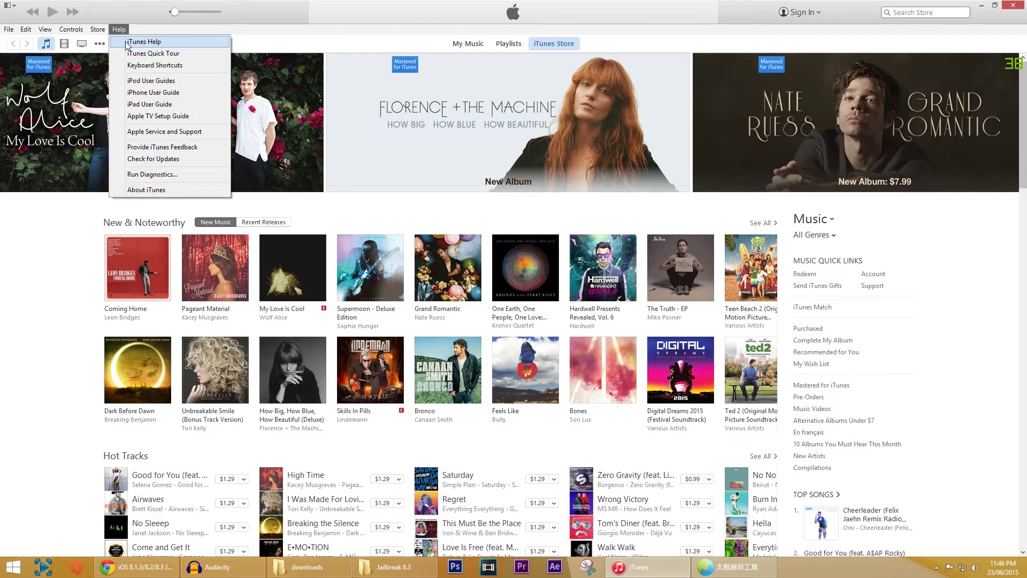
pyautogui.click(143, 42)
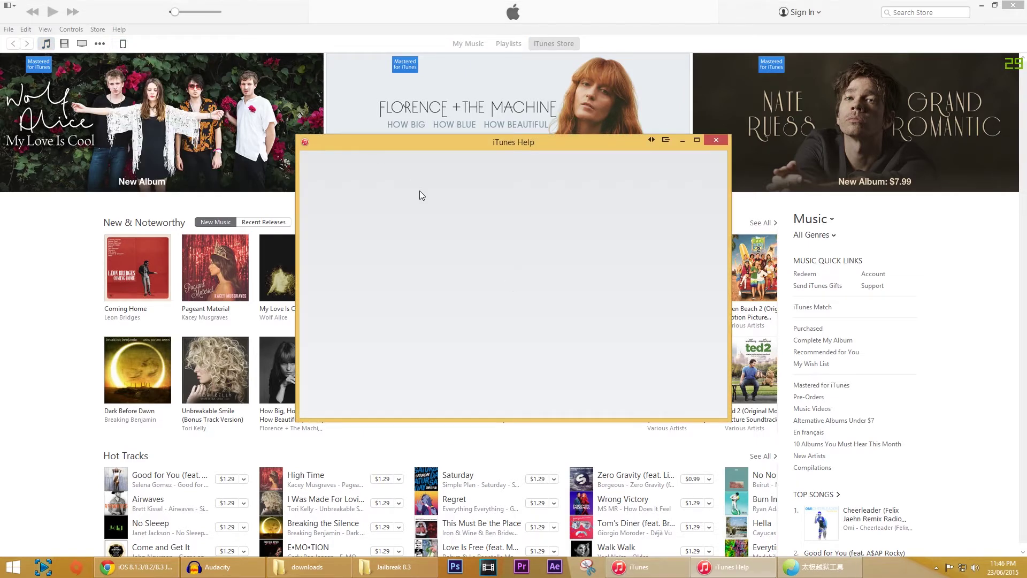
pyautogui.click(161, 45)
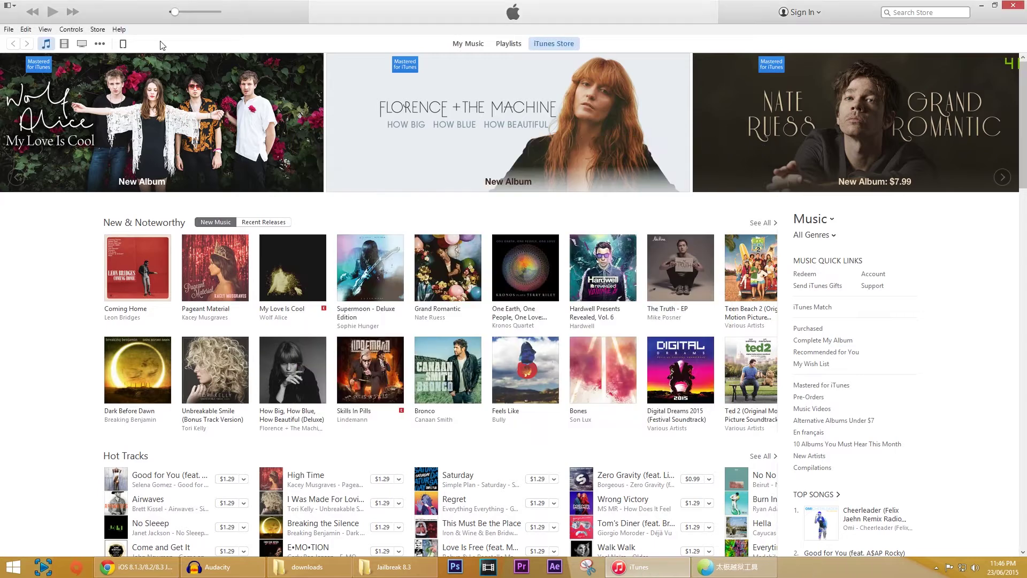
# Confirm iTunes version 12.0.1.26 in About iTunes, then return to the TaiG tool window.
pyautogui.click(118, 29)
pyautogui.click(160, 194)
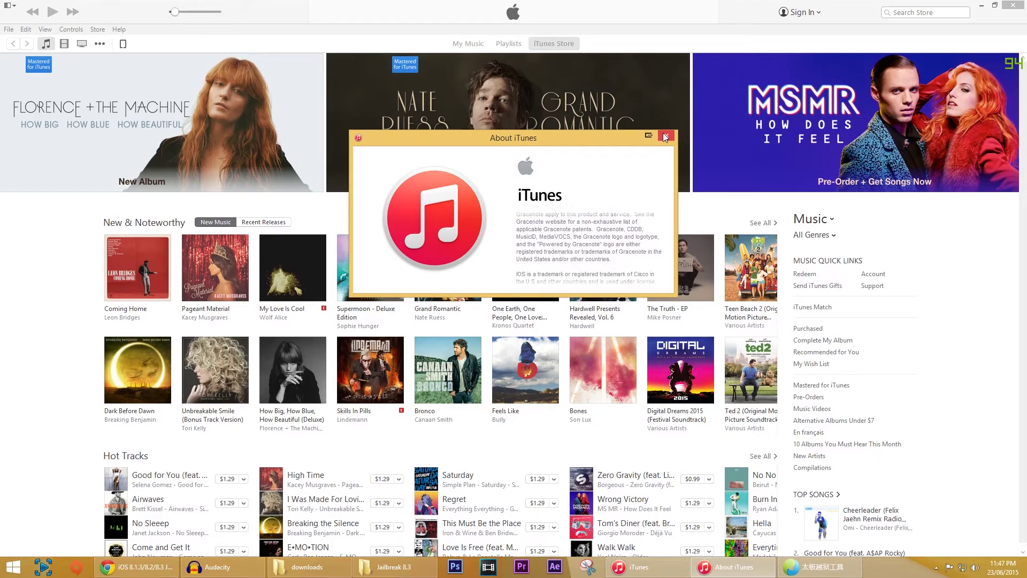
pyautogui.click(666, 136)
pyautogui.click(731, 567)
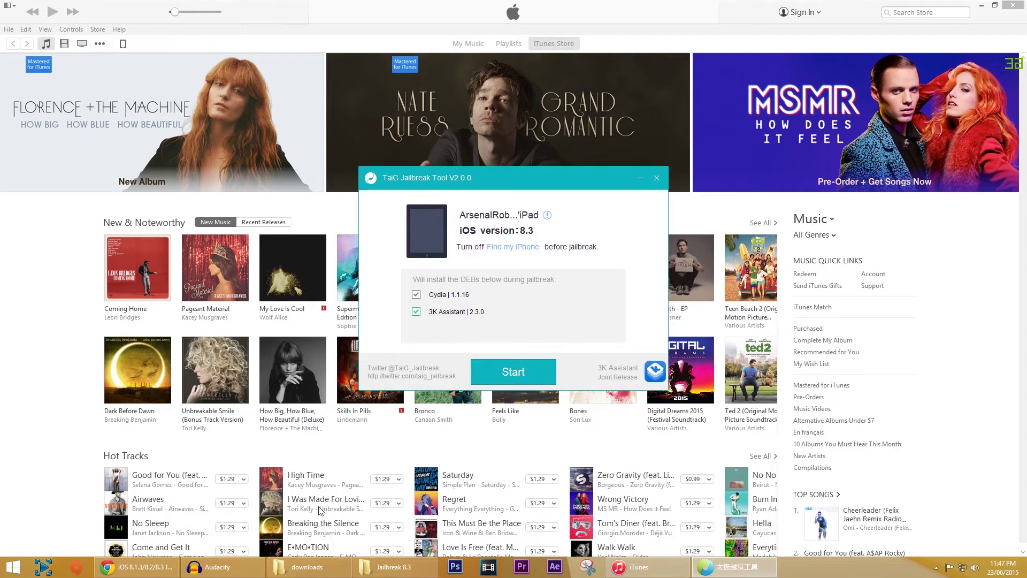
# Place the TaiG window up-left in front of the Jailbreak 8.3 folder and start the jailbreak.
pyautogui.click(395, 566)
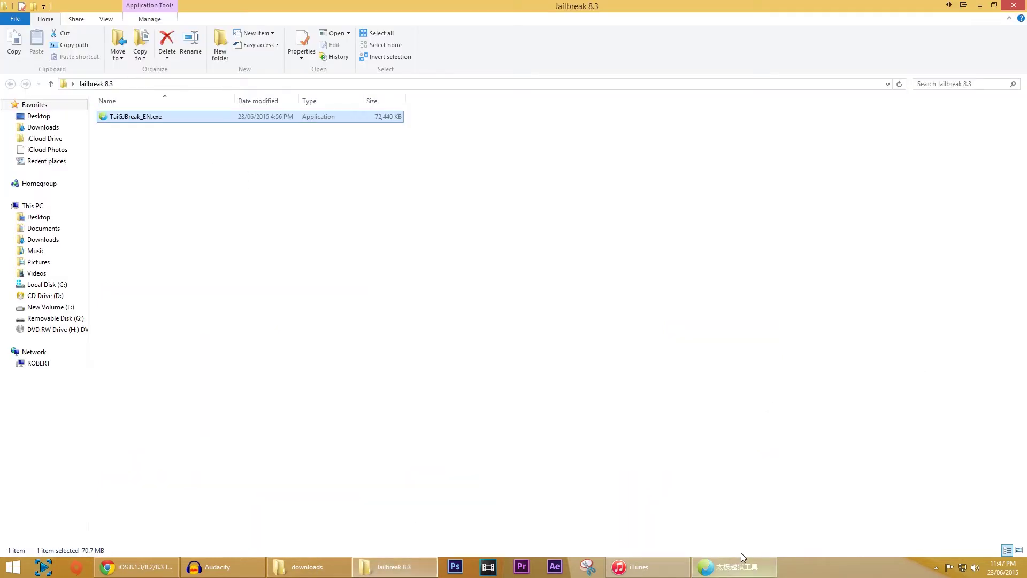
pyautogui.click(735, 568)
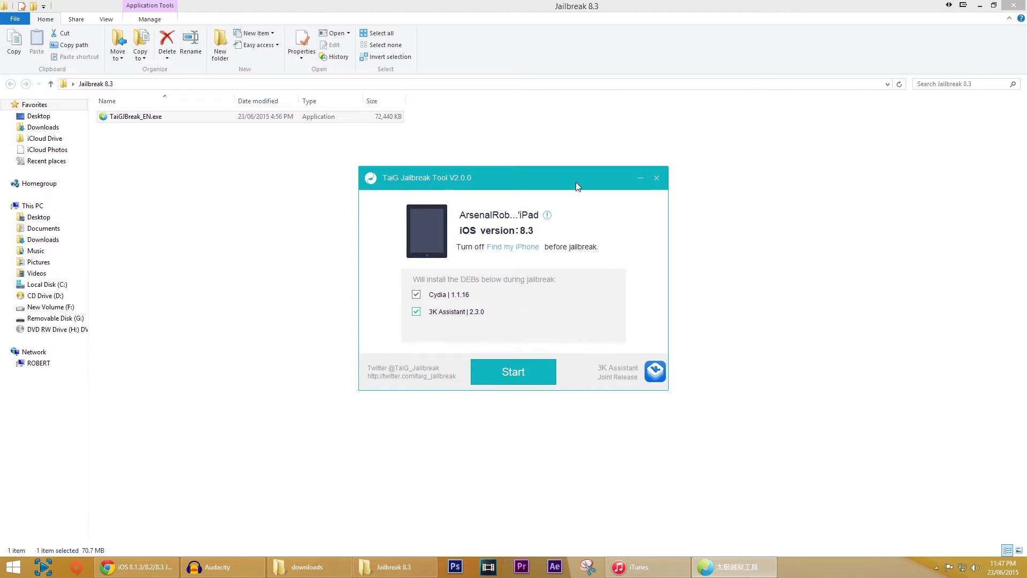
pyautogui.moveTo(577, 185); pyautogui.dragTo(523, 175)
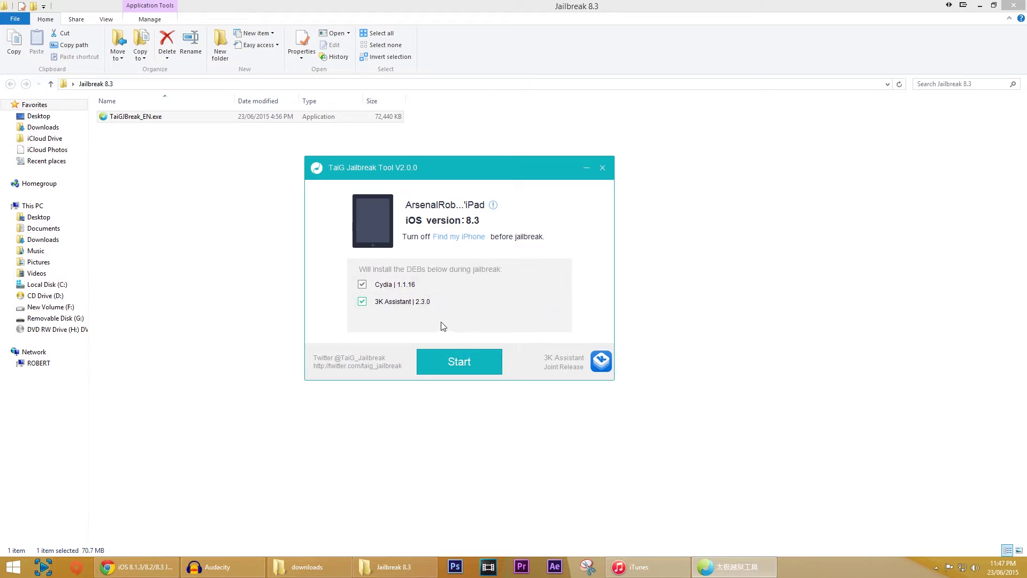
pyautogui.click(440, 366)
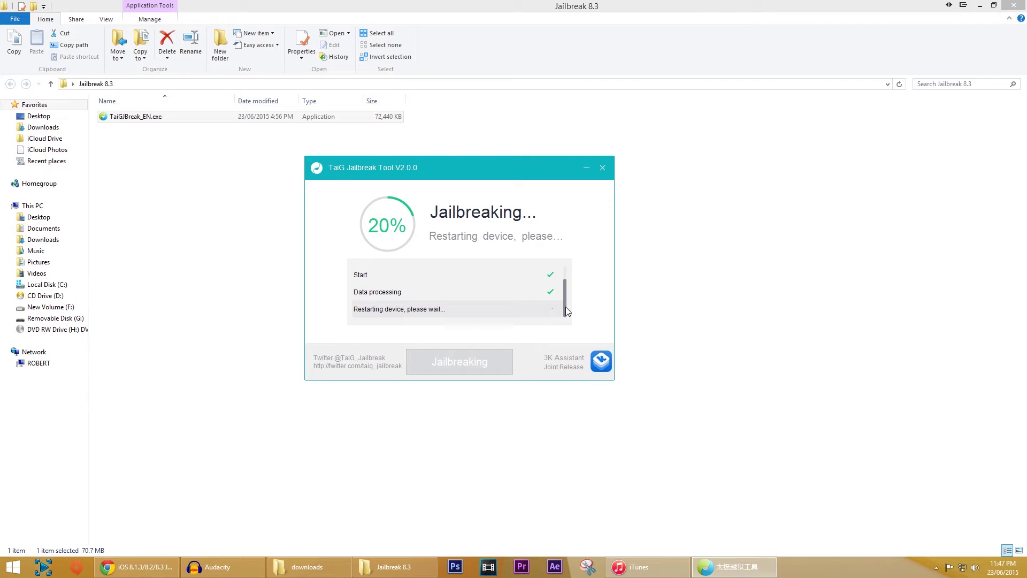
pyautogui.scroll(1, 567, 311)
pyautogui.scroll(-1, 568, 310)
pyautogui.scroll(1, 566, 293)
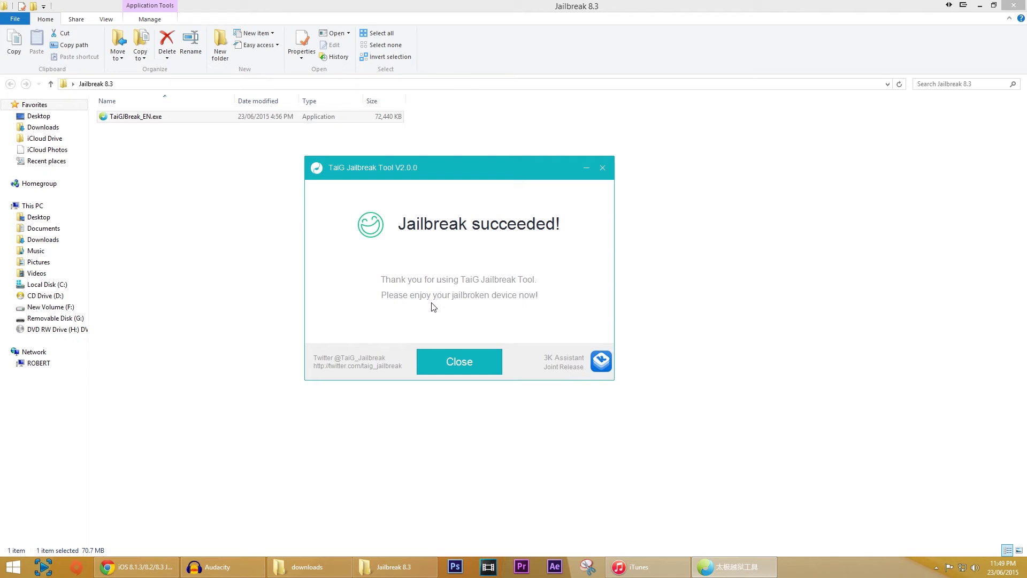
# Close the TaiG tool after 'Jailbreak succeeded!' and return to the browser's TaiG page.
pyautogui.click(480, 361)
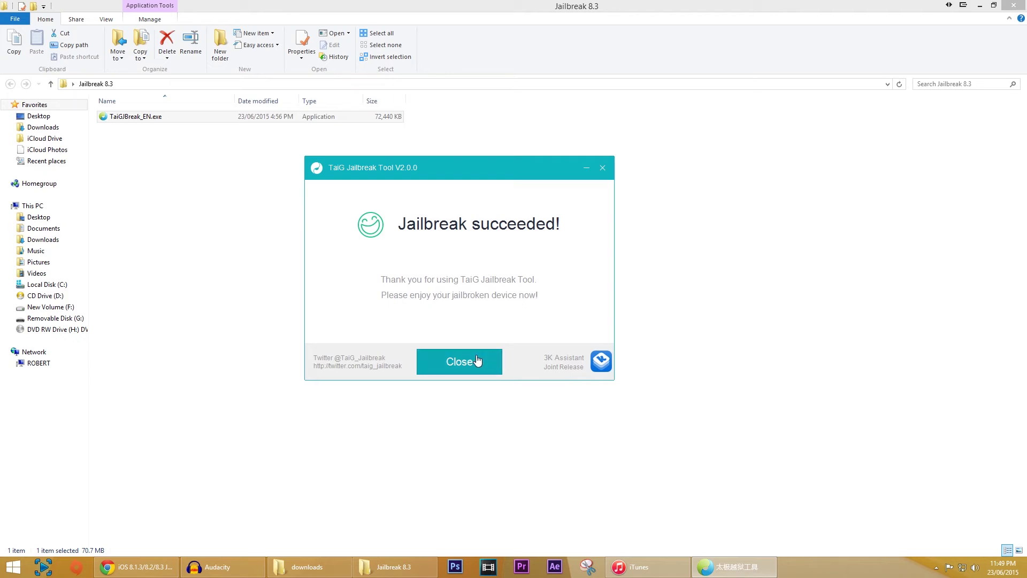
pyautogui.click(163, 570)
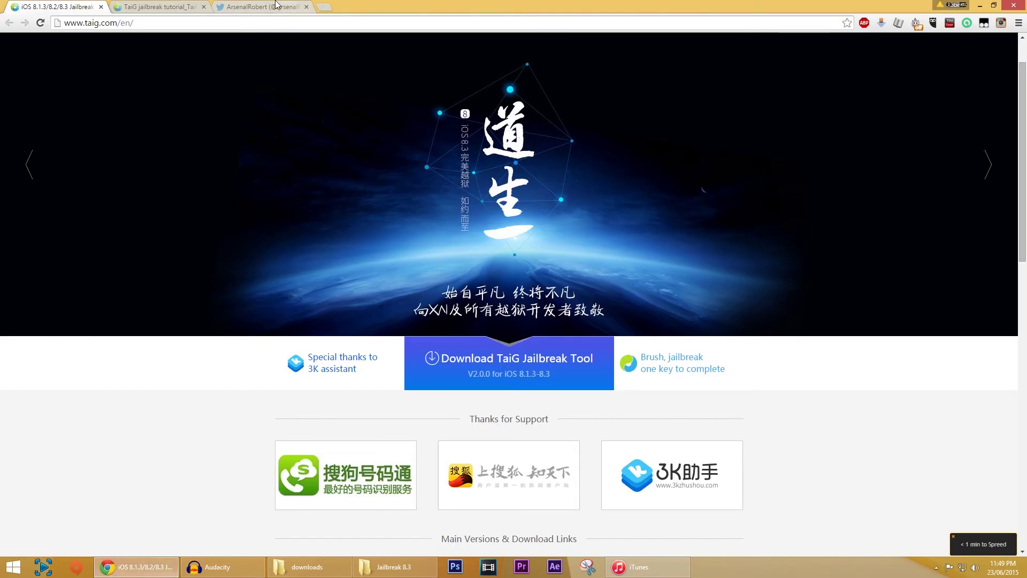
# Open the full TaiG_Jailbreak profile from its retweet on the Twitter page.
pyautogui.click(229, 6)
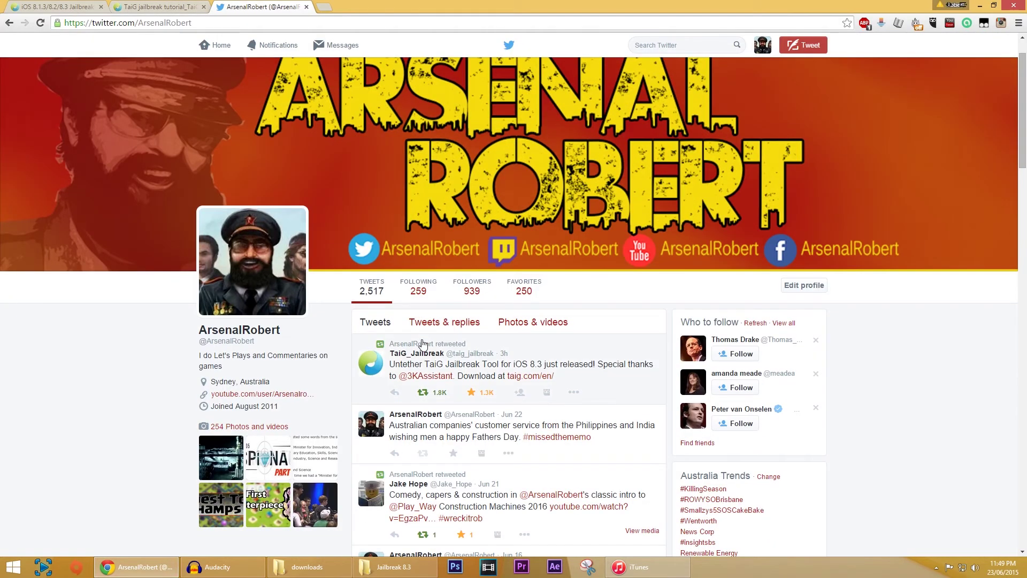
pyautogui.click(422, 358)
pyautogui.click(405, 160)
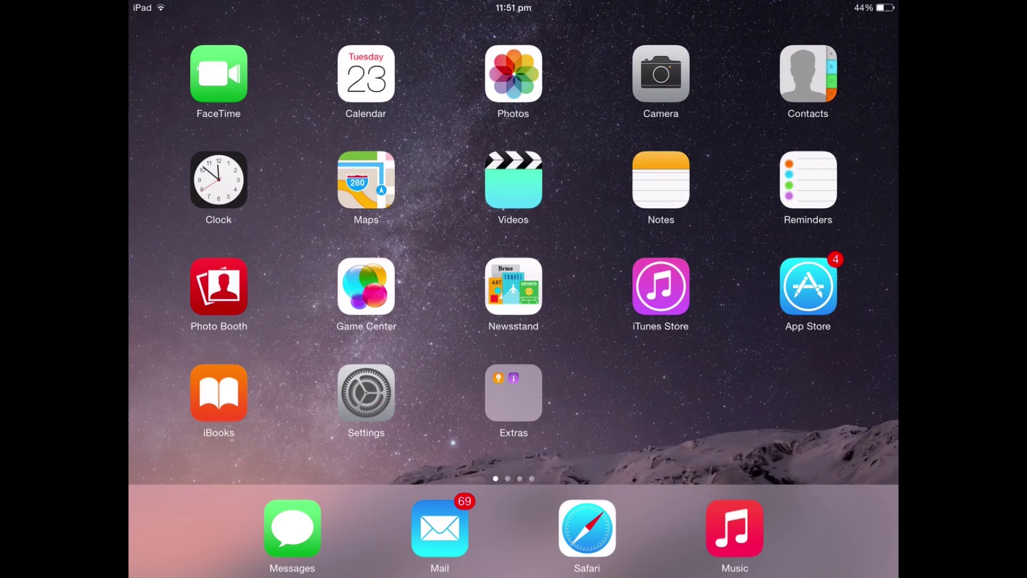
# Confirm iOS version 8.3 in Settings > General > About, then return to the home screen.
pyautogui.click(367, 392)
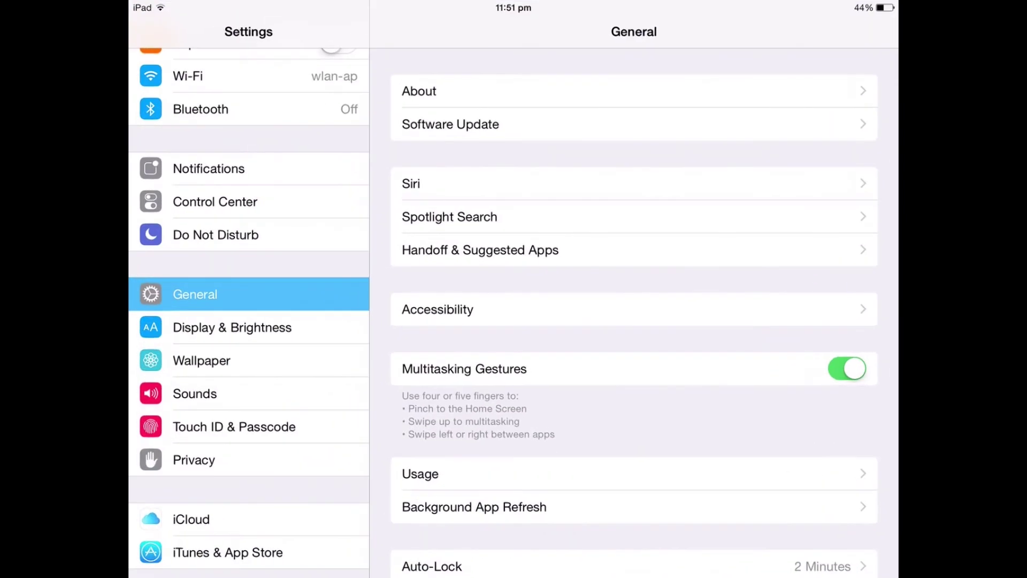
pyautogui.click(634, 91)
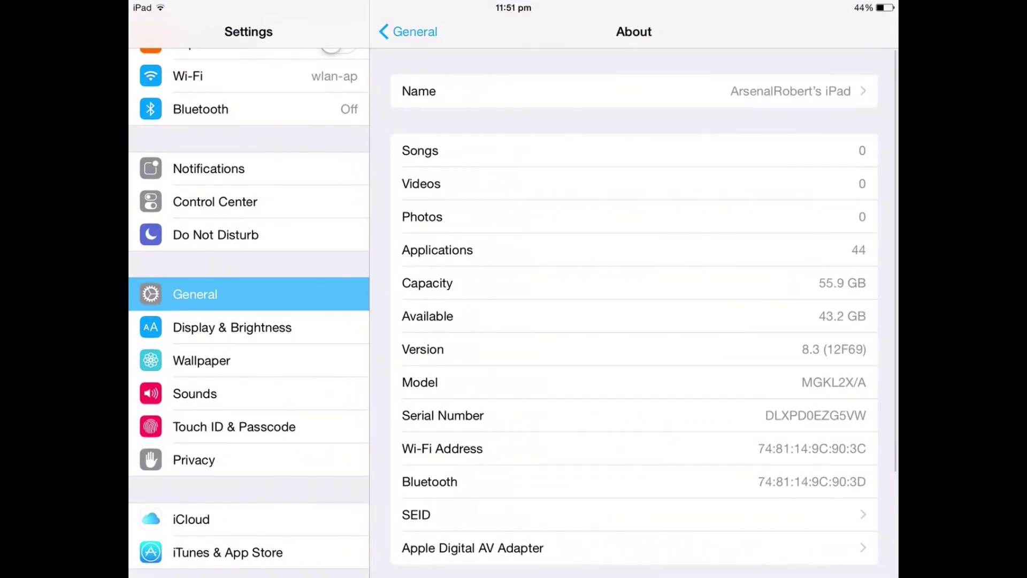
pyautogui.scroll(-2, 634, 322)
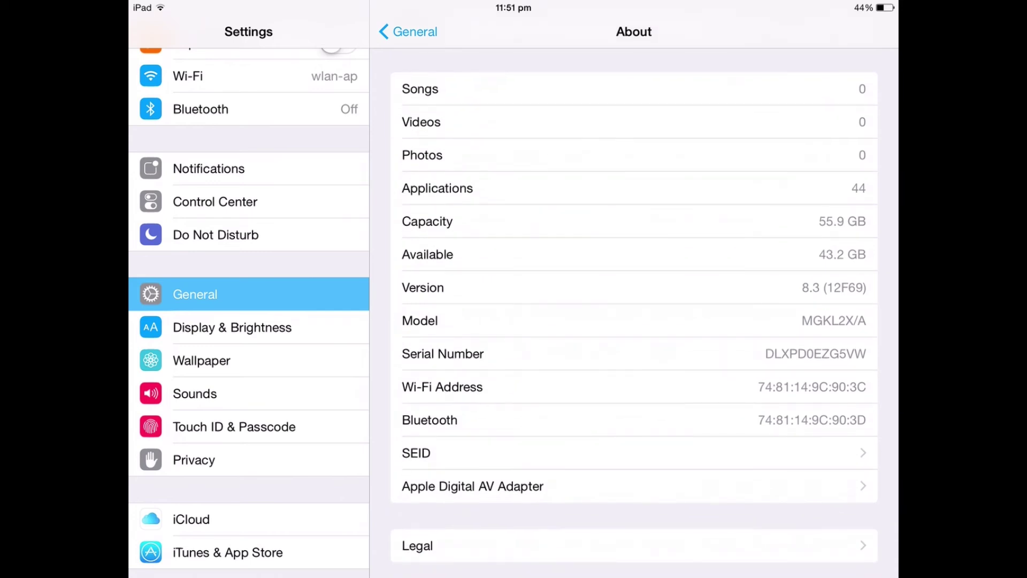
pyautogui.press('super+h')
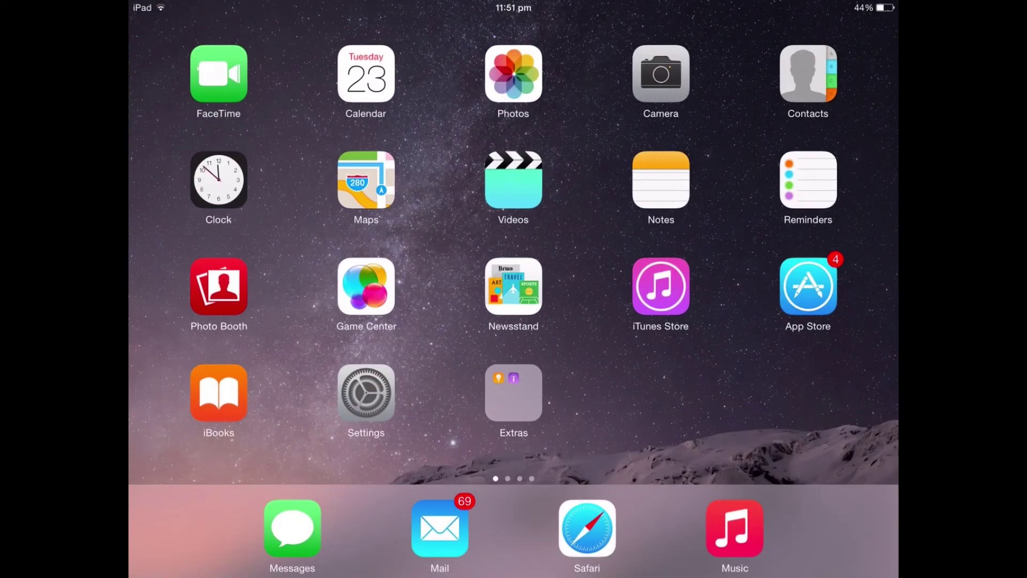
# Swipe to the last home screen page and launch the new Cydia app.
pyautogui.moveTo(722, 241); pyautogui.dragTo(241, 241)
pyautogui.moveTo(722, 242); pyautogui.dragTo(241, 241)
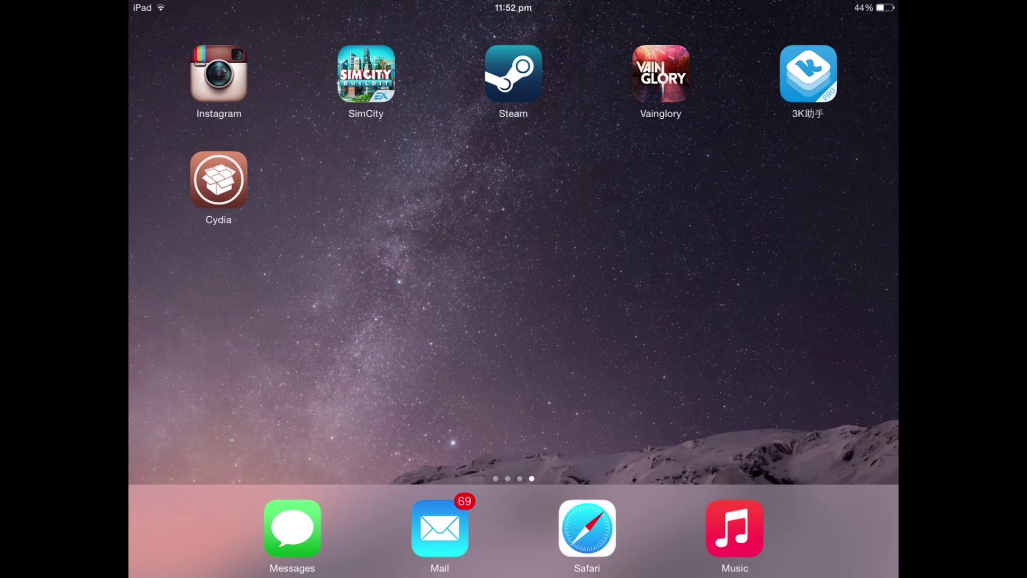
pyautogui.click(218, 180)
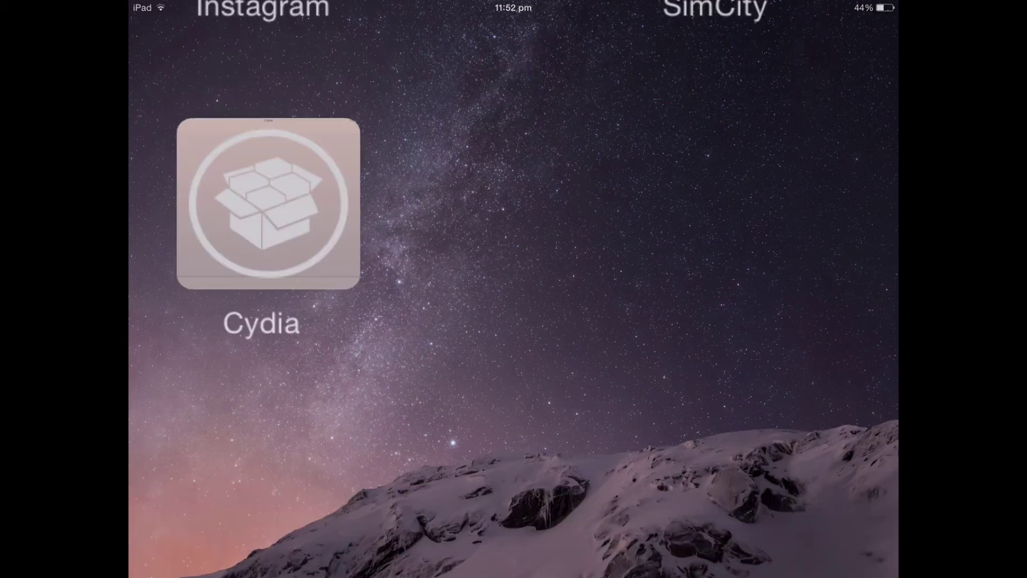